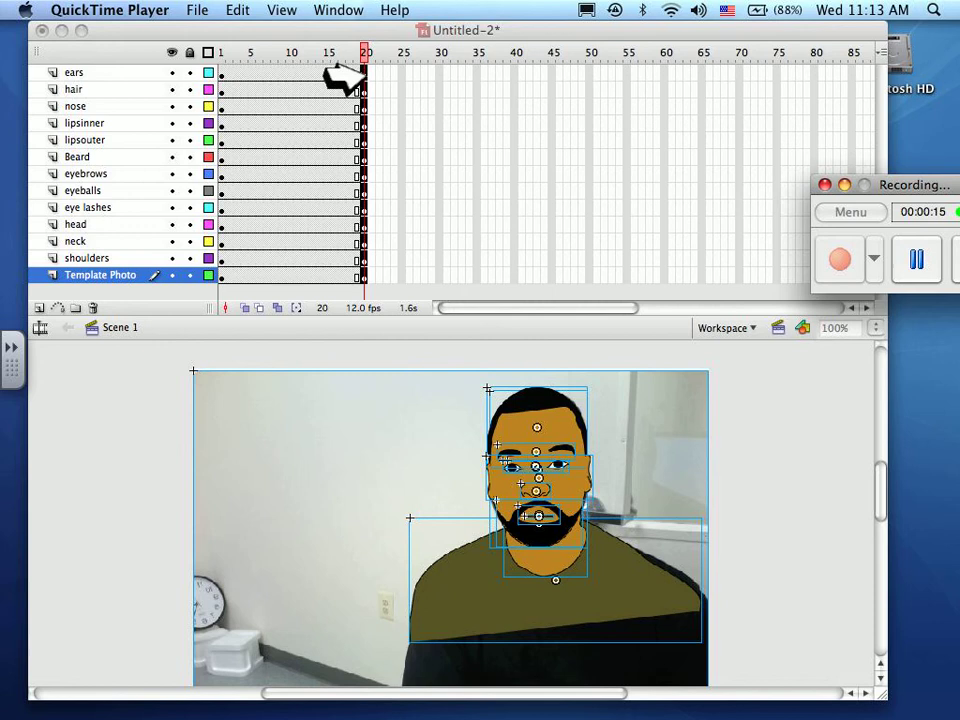
# Insert keyframes at frame 30 on all layers from ears down to Template Photo
pyautogui.click(325, 75)
pyautogui.click(325, 75)
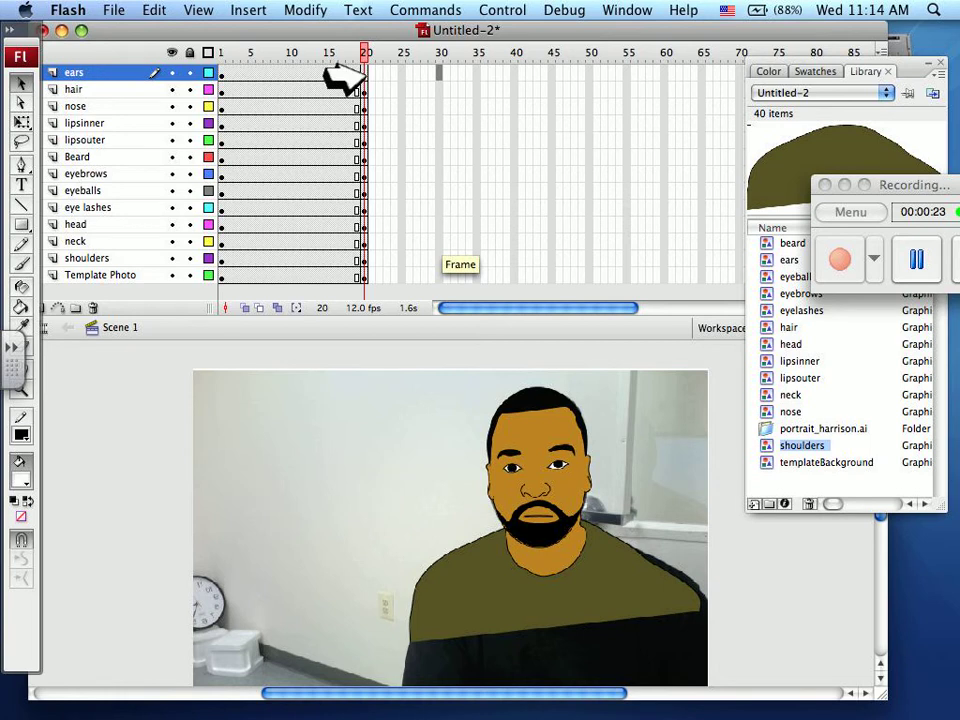
pyautogui.keyDown('shift'); pyautogui.click(439, 275); pyautogui.keyUp('shift')
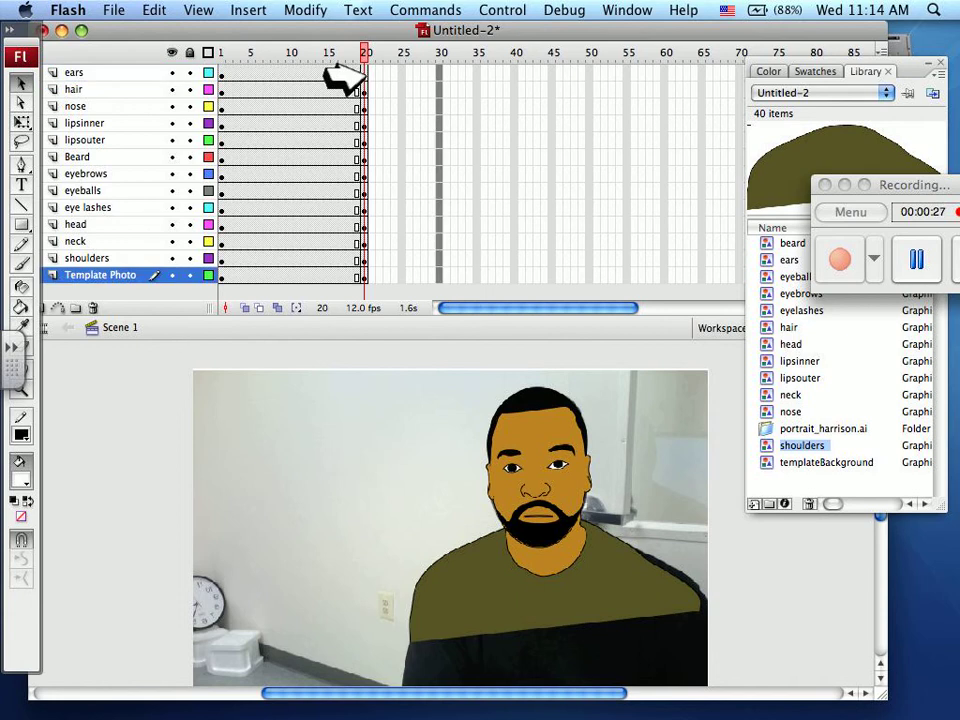
pyautogui.click(248, 10)
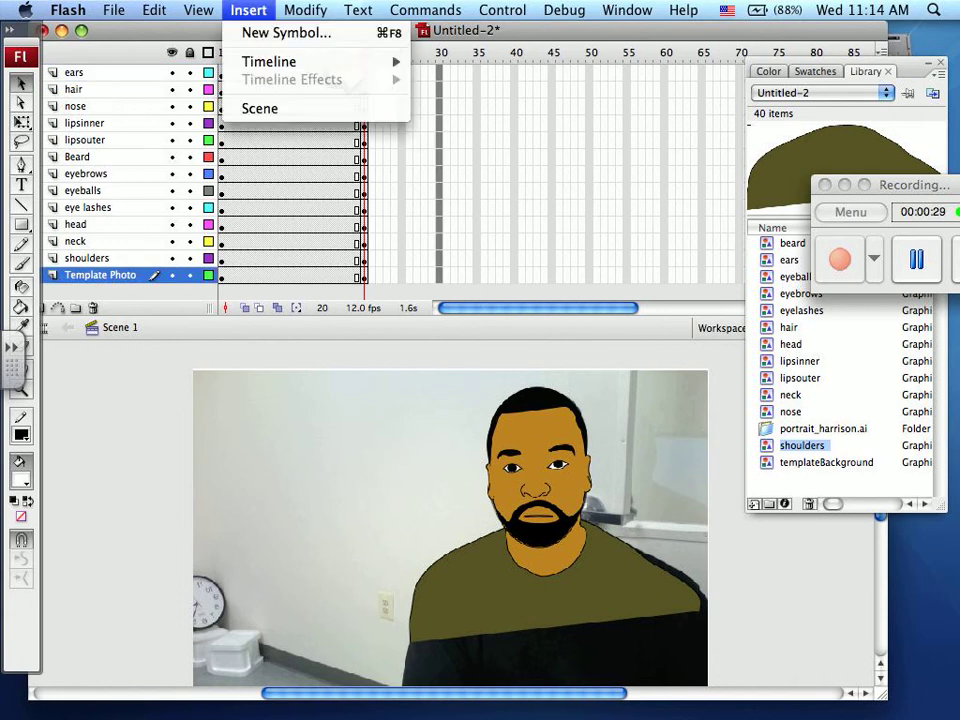
pyautogui.moveTo(290, 61)
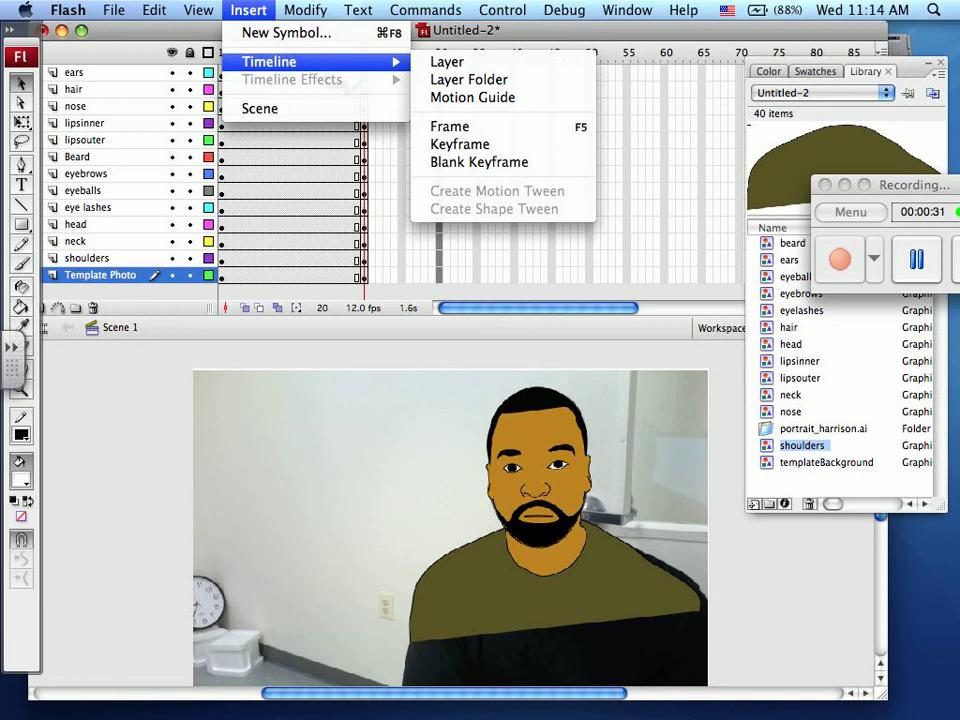
pyautogui.click(460, 144)
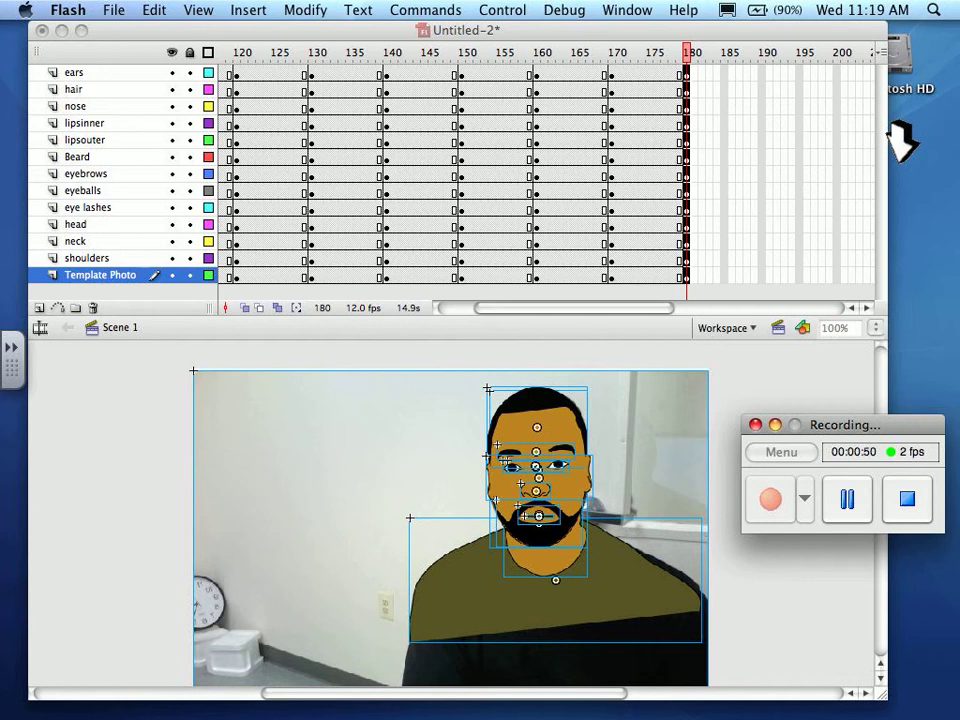
# Lock all layers and save the document as portraitharrison2.fla in the portrait harrison folder
pyautogui.click(189, 52)
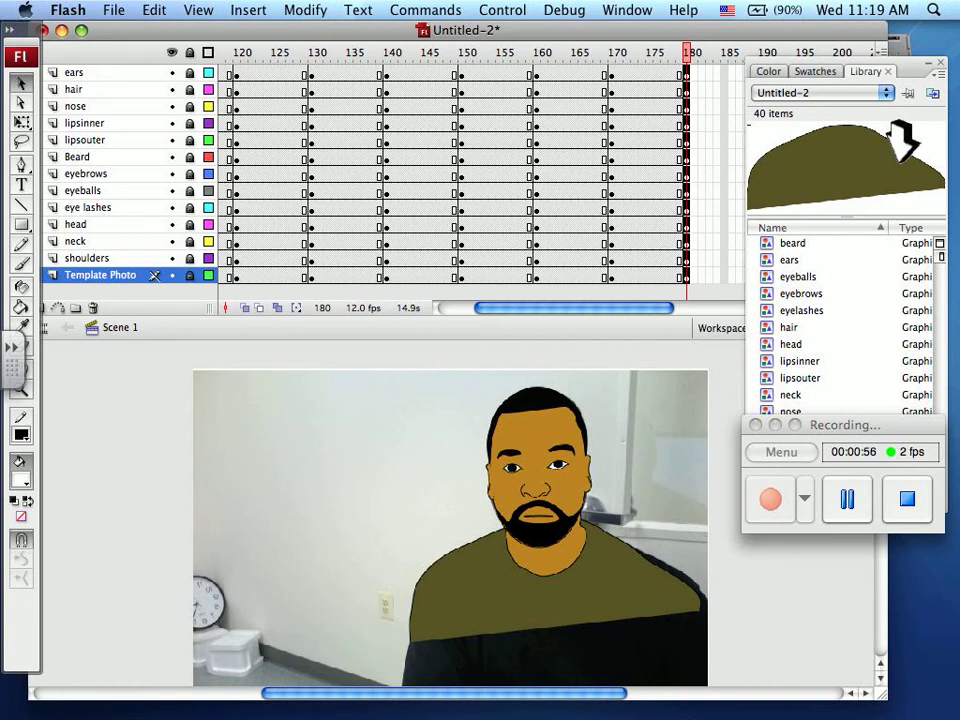
pyautogui.click(113, 10)
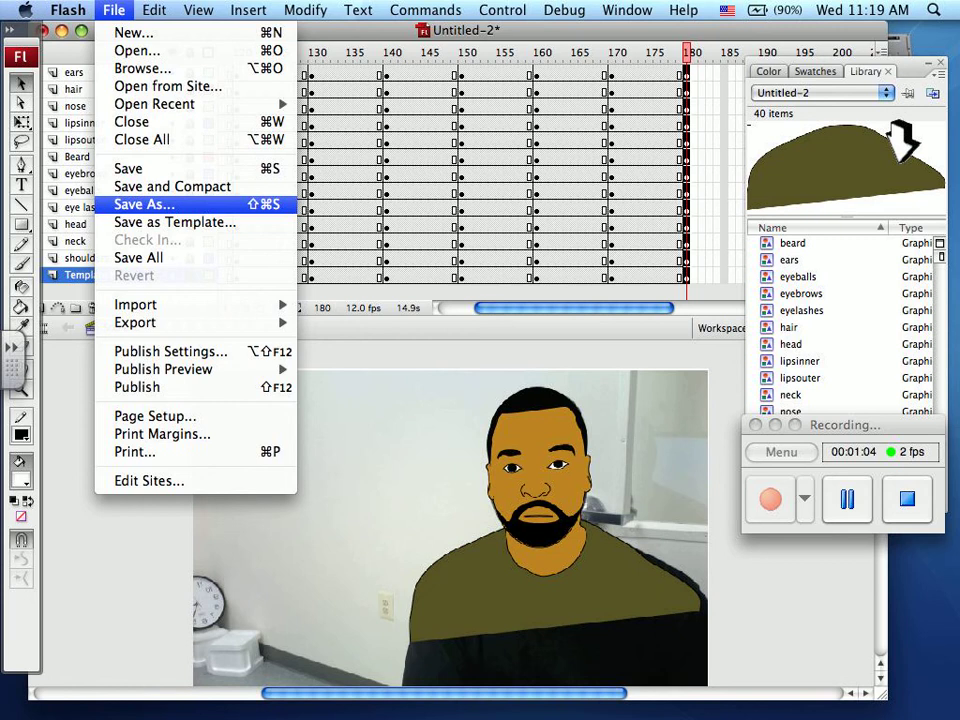
pyautogui.click(144, 204)
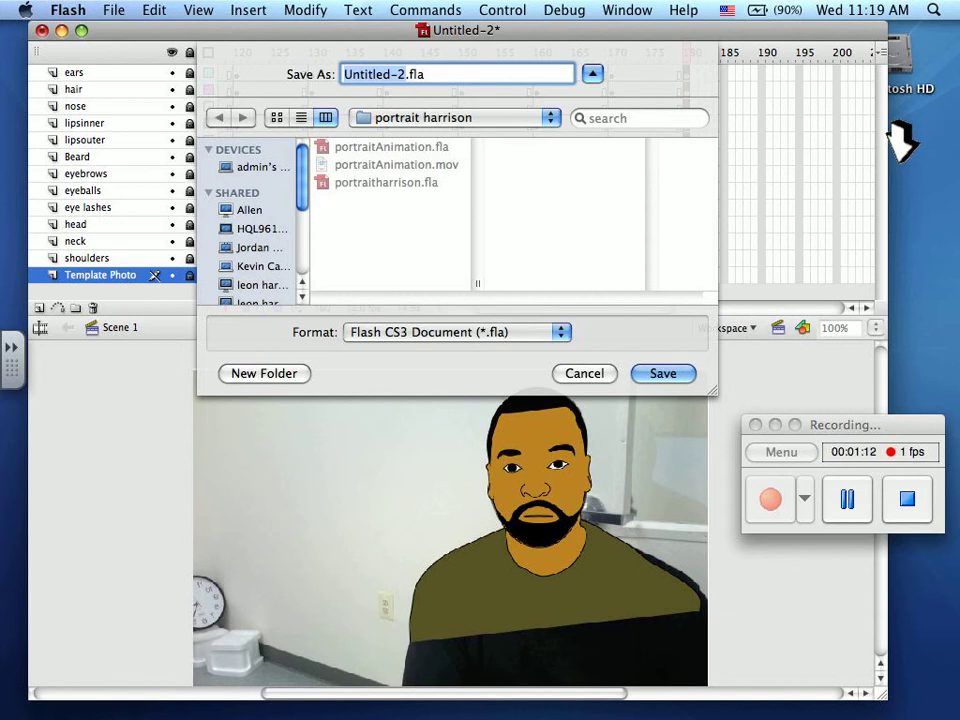
pyautogui.click(846, 499)
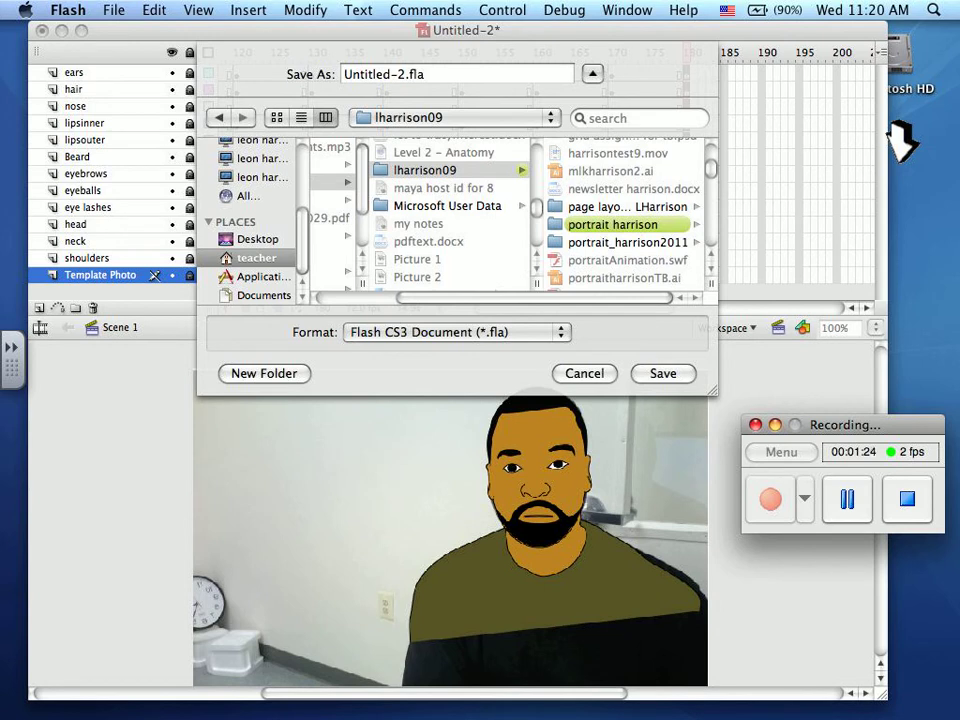
pyautogui.click(613, 224)
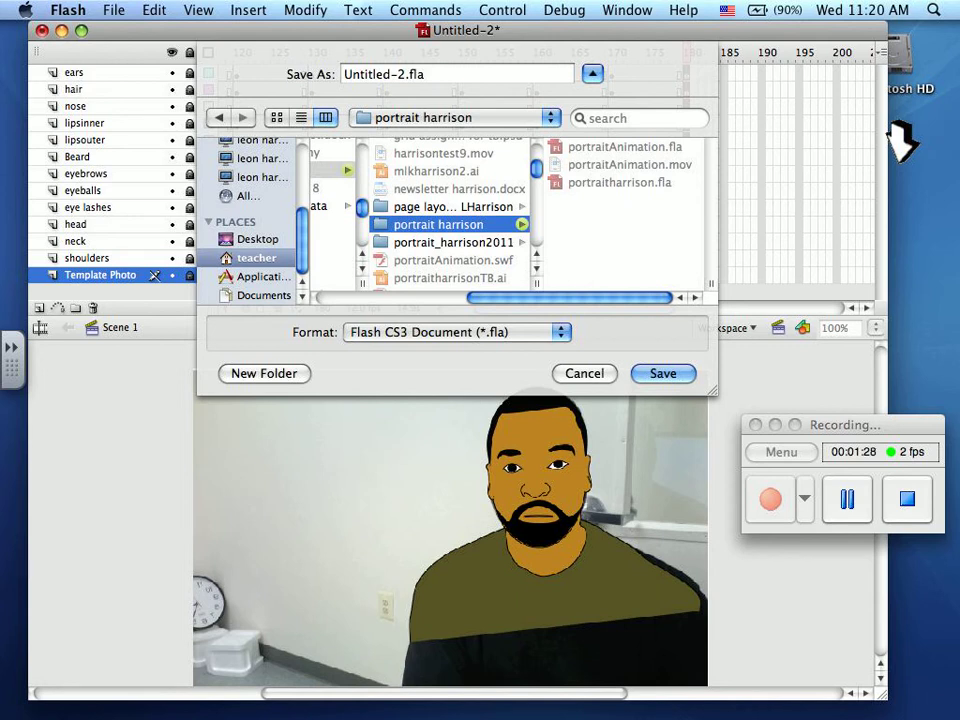
pyautogui.press('Tab')
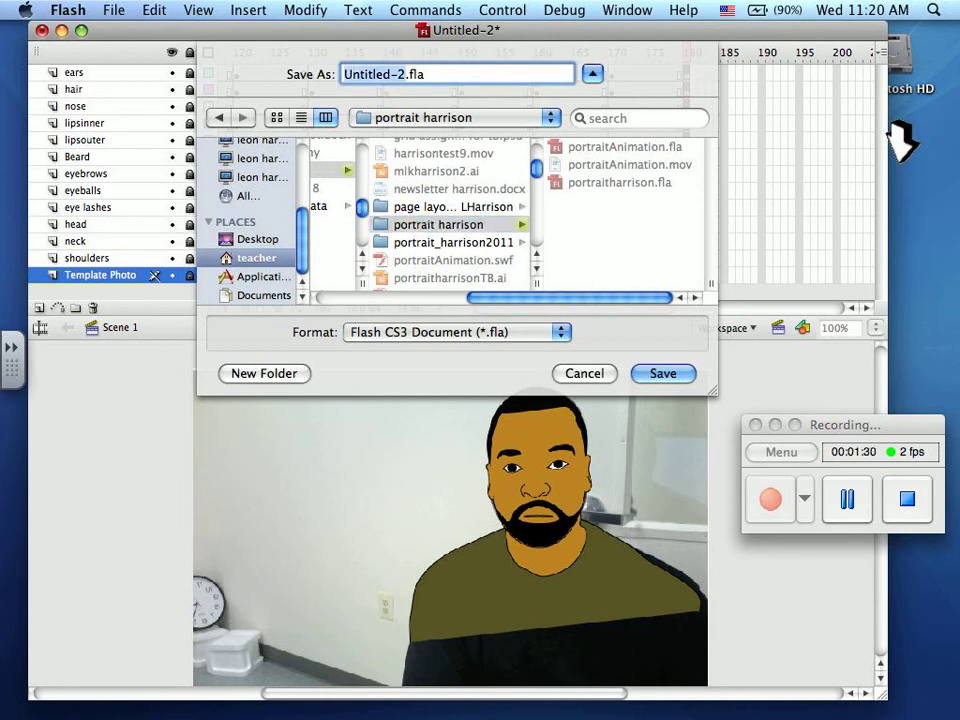
pyautogui.write('portr')
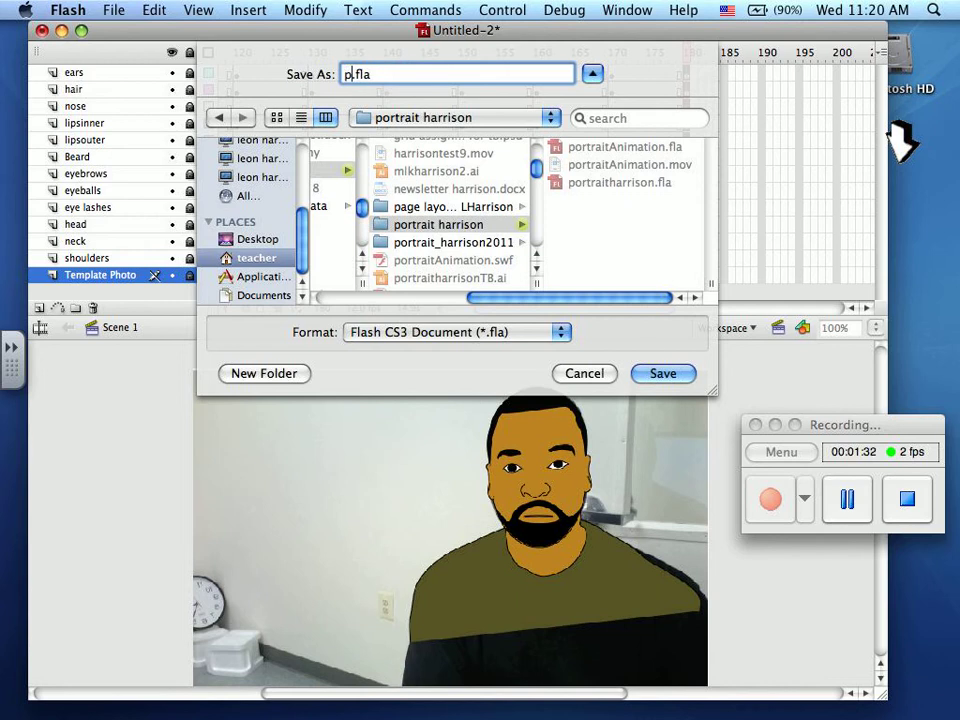
pyautogui.write('aithar')
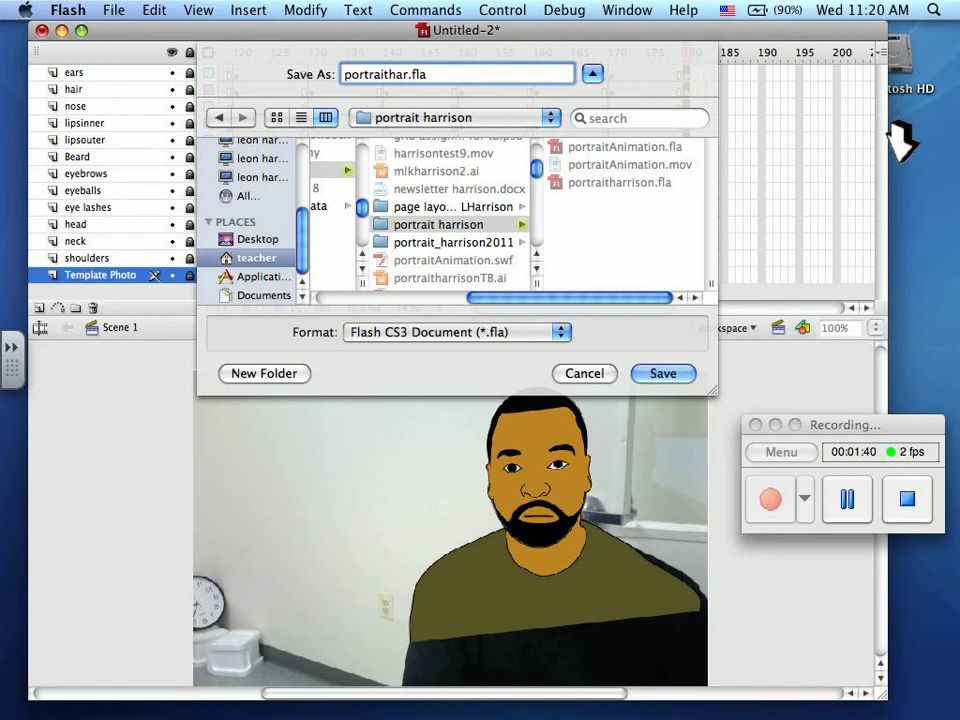
pyautogui.write('rison2')
pyautogui.press('Return')
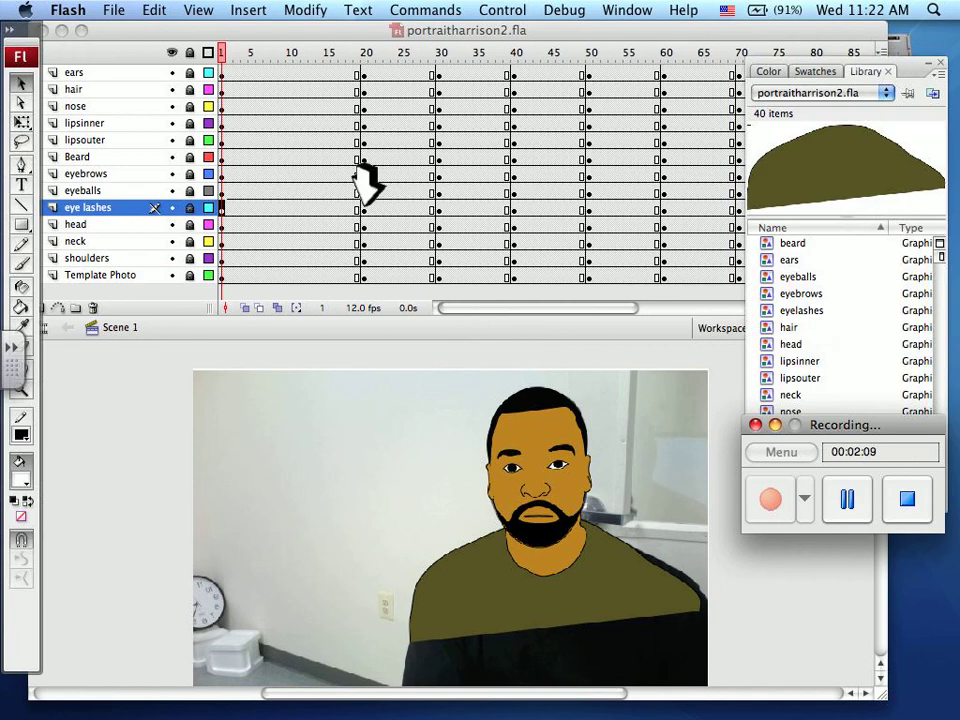
# On frame 20, flatten the eye lashes artwork vertically to thin slits with Free Transform, and lock the eye lashes layer
pyautogui.press('F4')
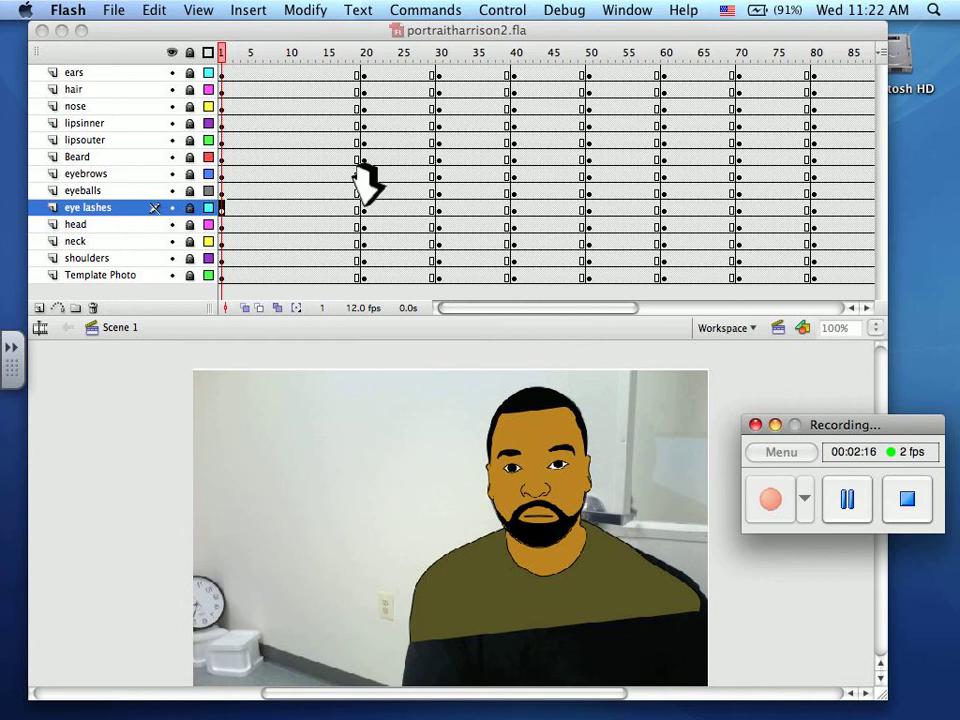
pyautogui.click(366, 183)
pyautogui.click(366, 183)
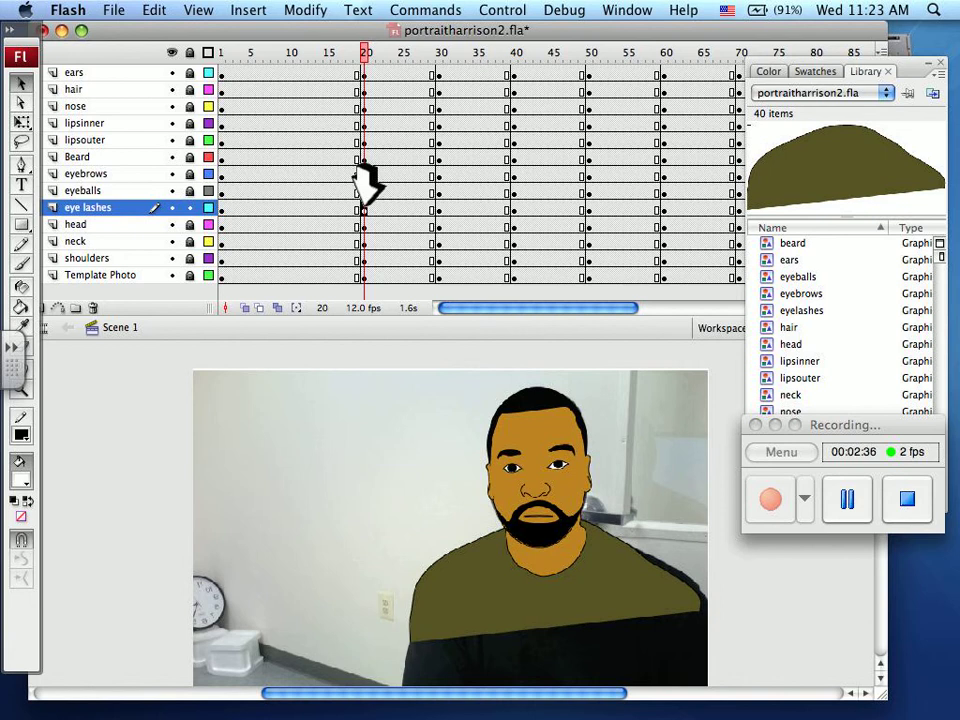
pyautogui.click(21, 121)
pyautogui.press('z')
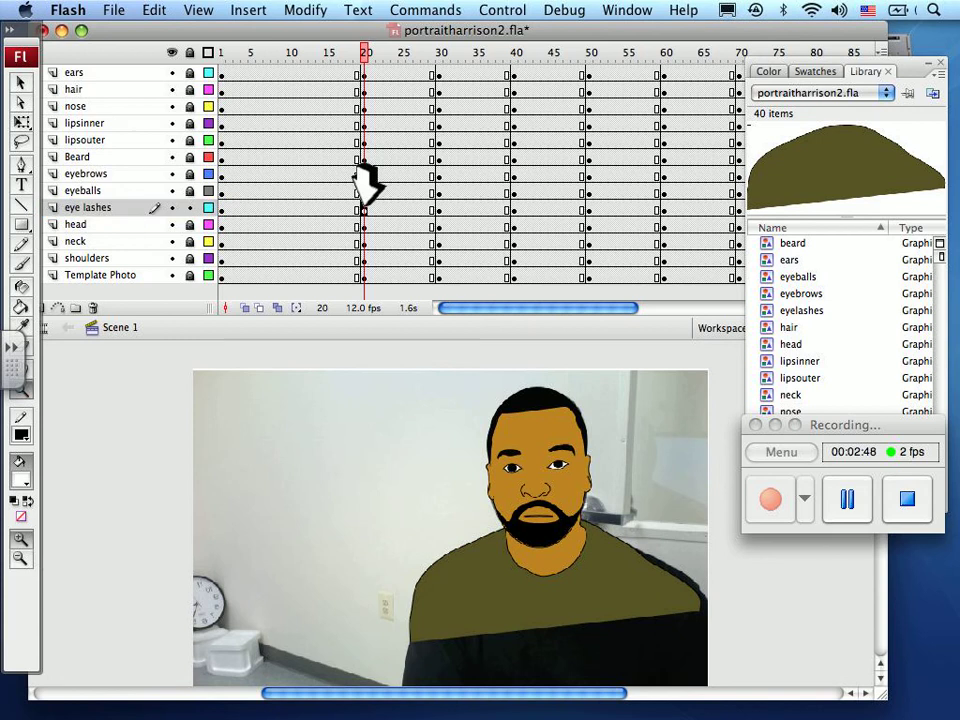
pyautogui.moveTo(439, 435); pyautogui.dragTo(619, 513)
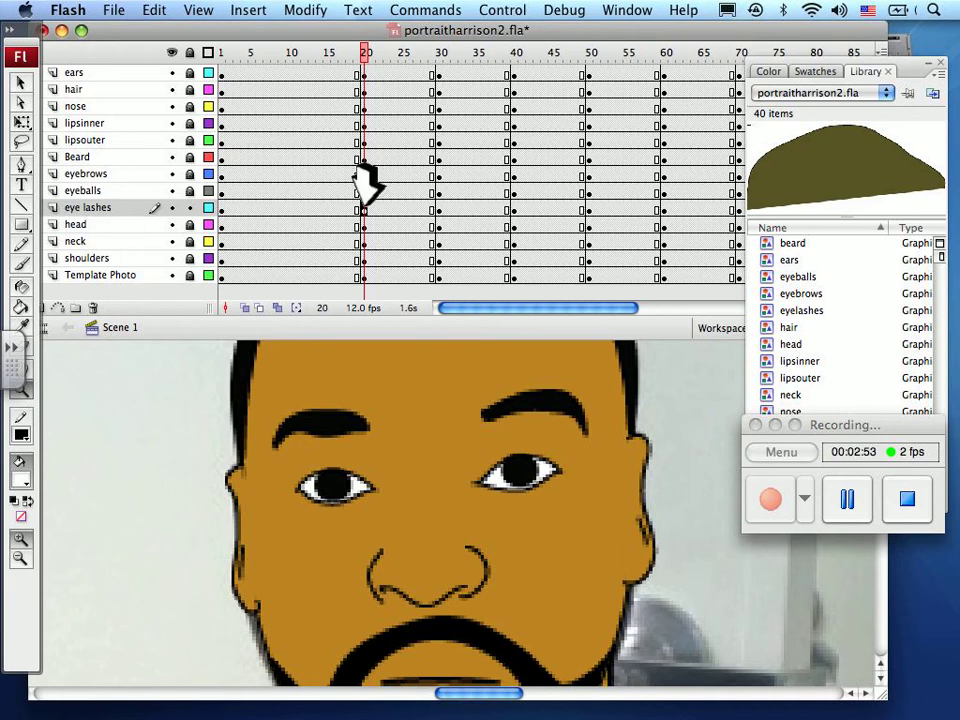
pyautogui.press('q')
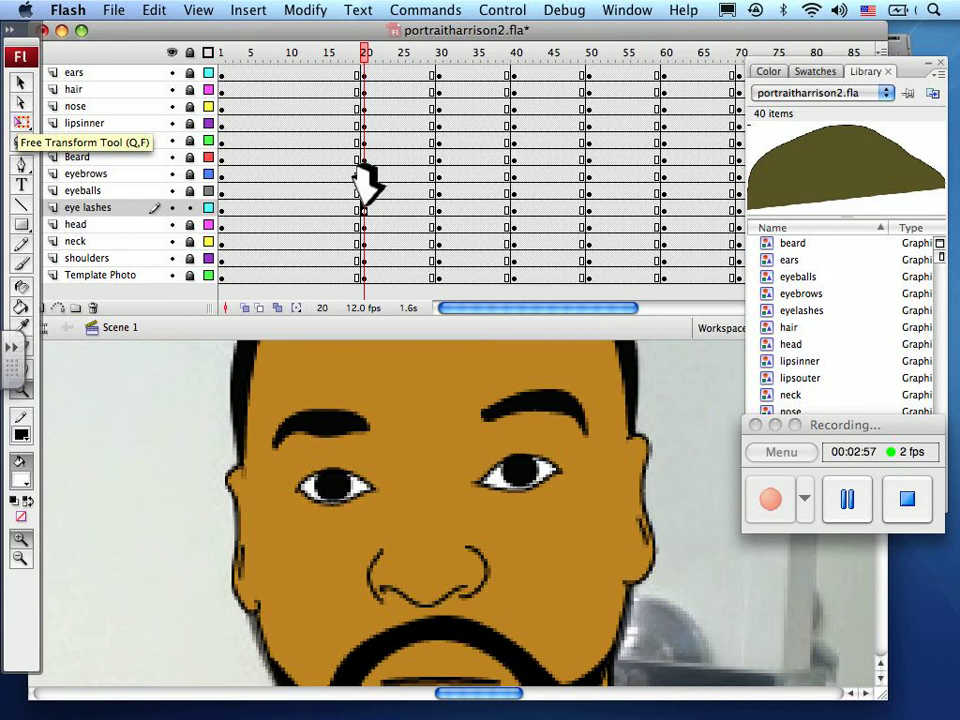
pyautogui.click(22, 122)
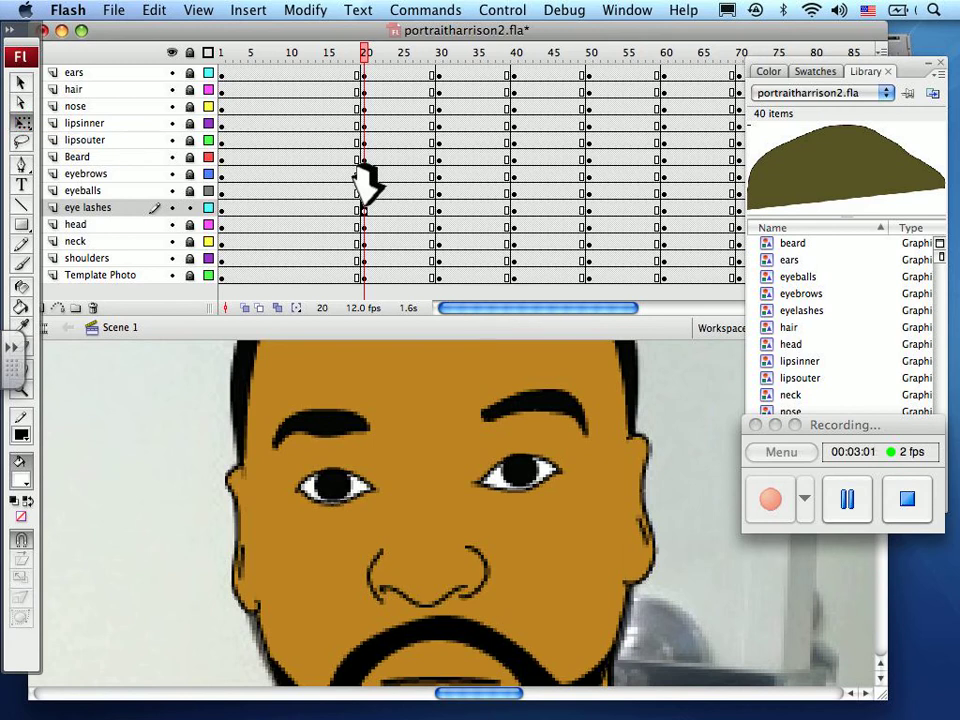
pyautogui.click(363, 207)
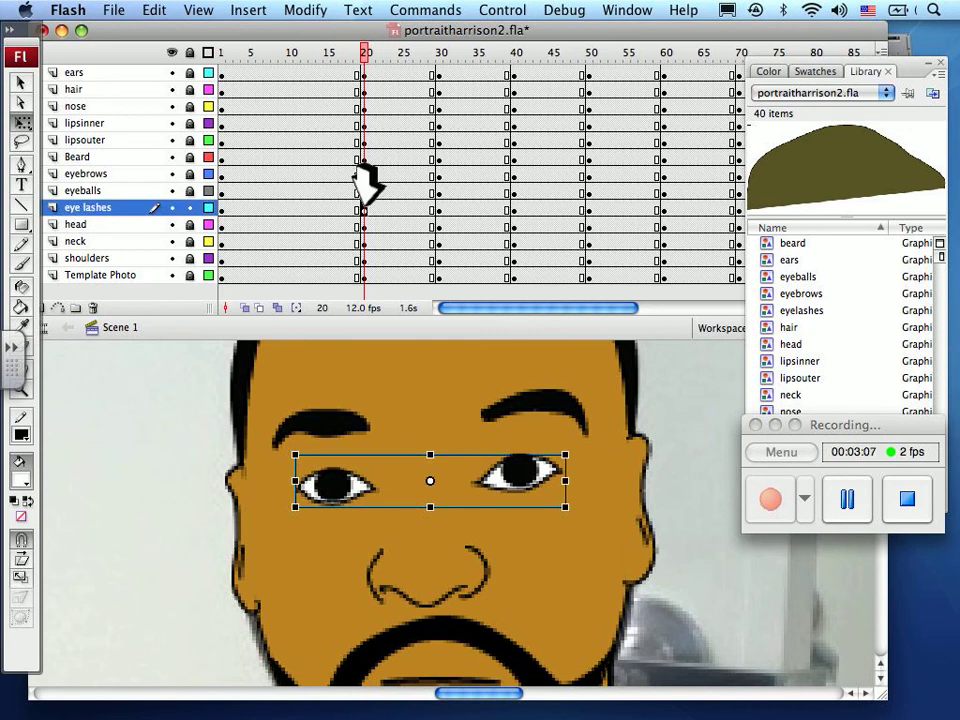
pyautogui.moveTo(430, 454); pyautogui.dragTo(430, 481)
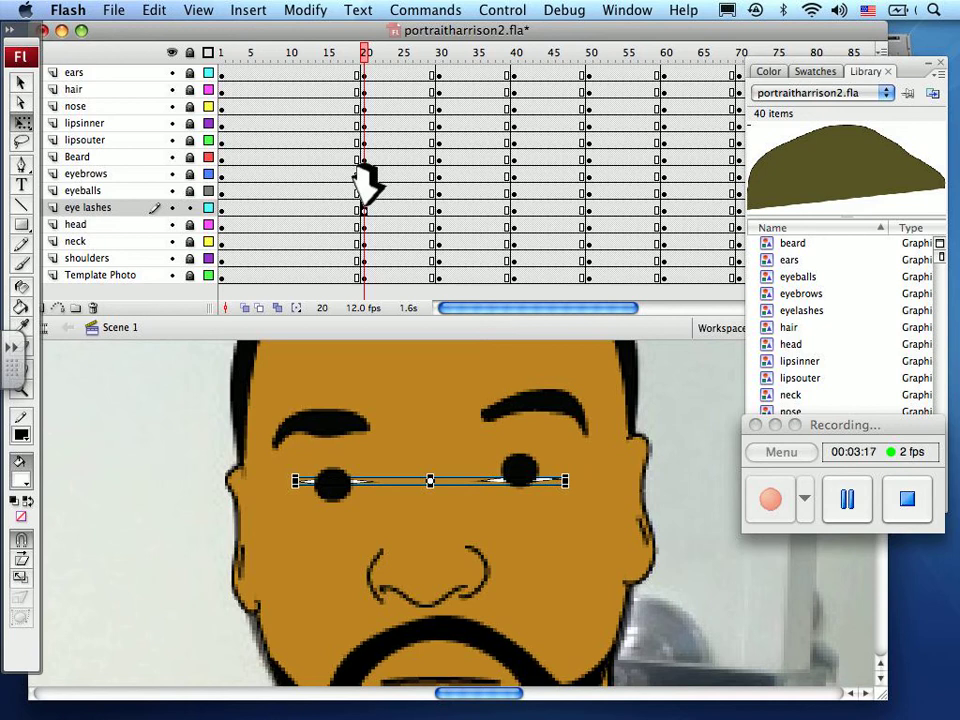
pyautogui.click(190, 207)
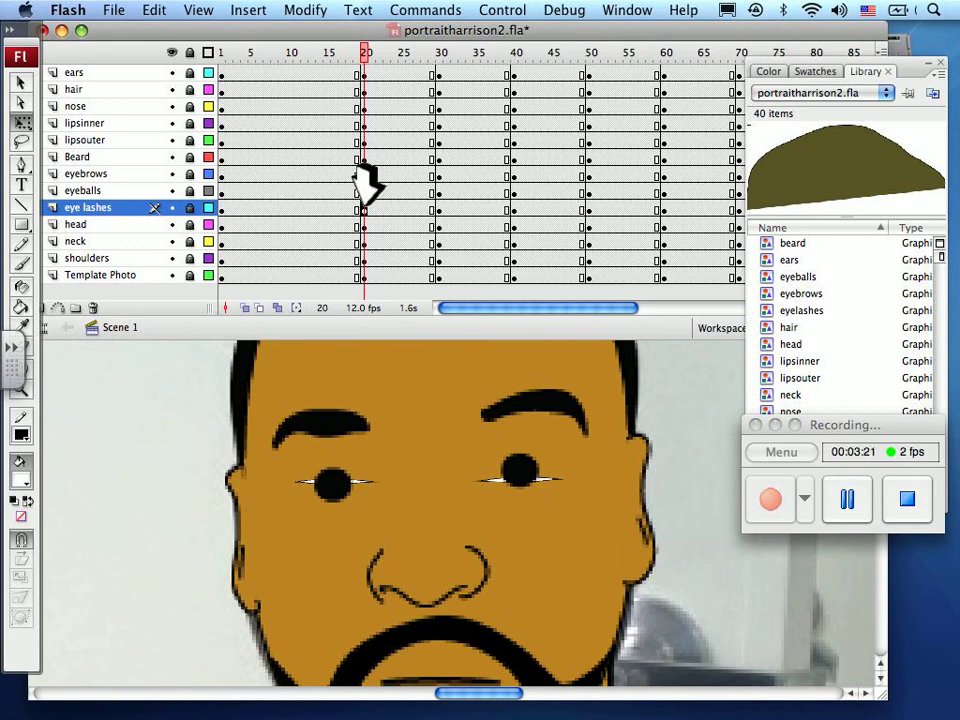
# Unlock the eyeballs layer and flatten the eyeballs vertically on frame 20 with Free Transform to fit the nearly closed eyes
pyautogui.click(362, 190)
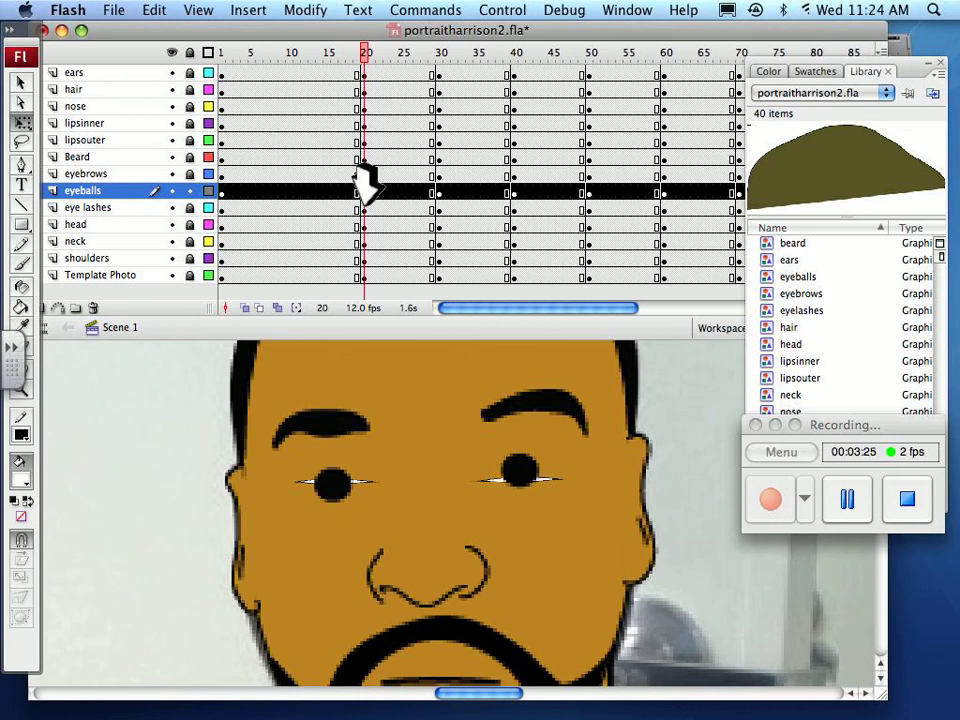
pyautogui.press('F4')
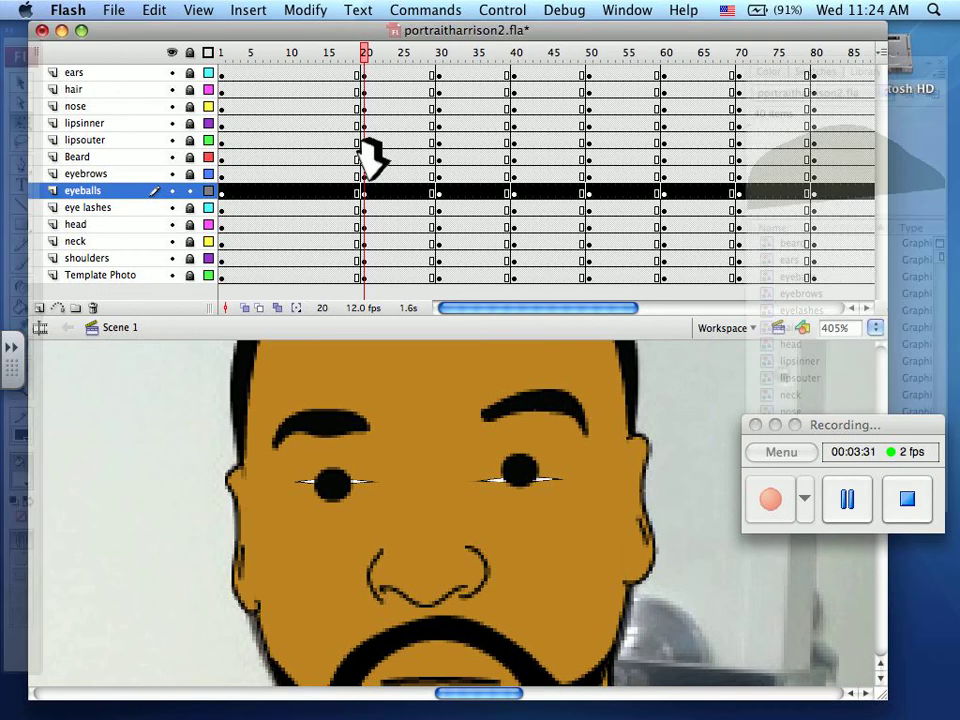
pyautogui.press('F4')
pyautogui.click(365, 188)
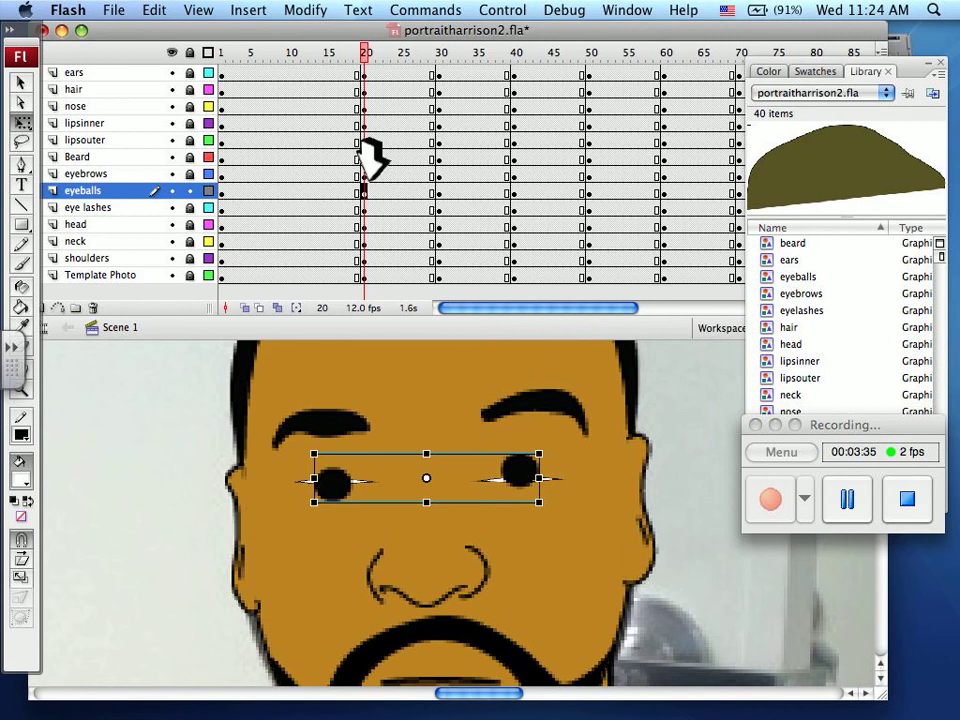
pyautogui.moveTo(426, 453); pyautogui.dragTo(426, 472)
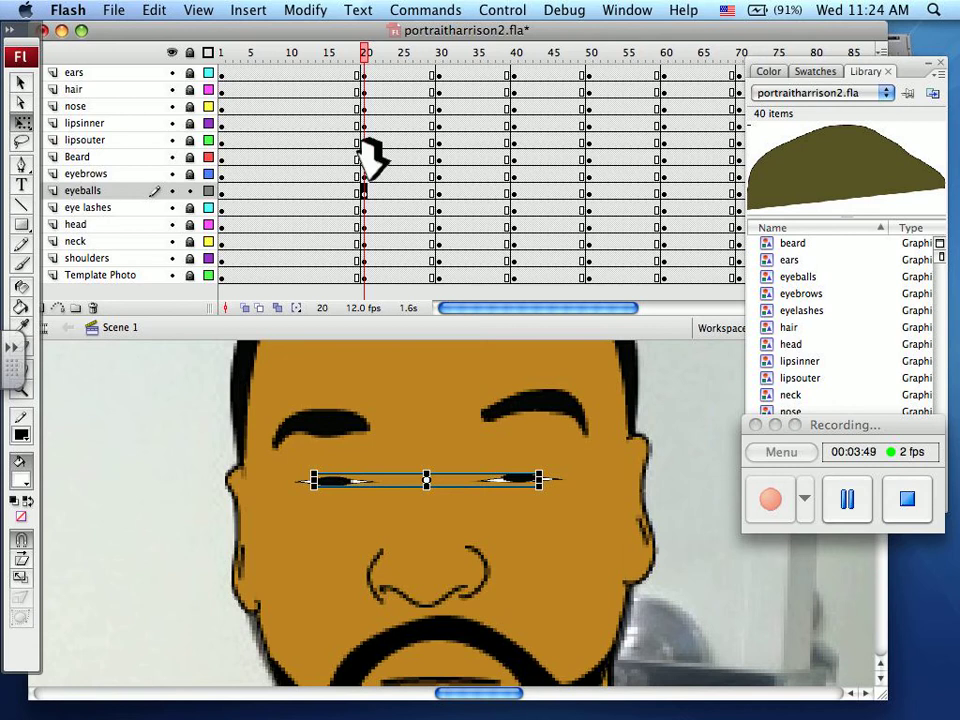
# Scrub the playhead back and forth around frame 20 to examine the blink between open and closed eyes
pyautogui.press('F4')
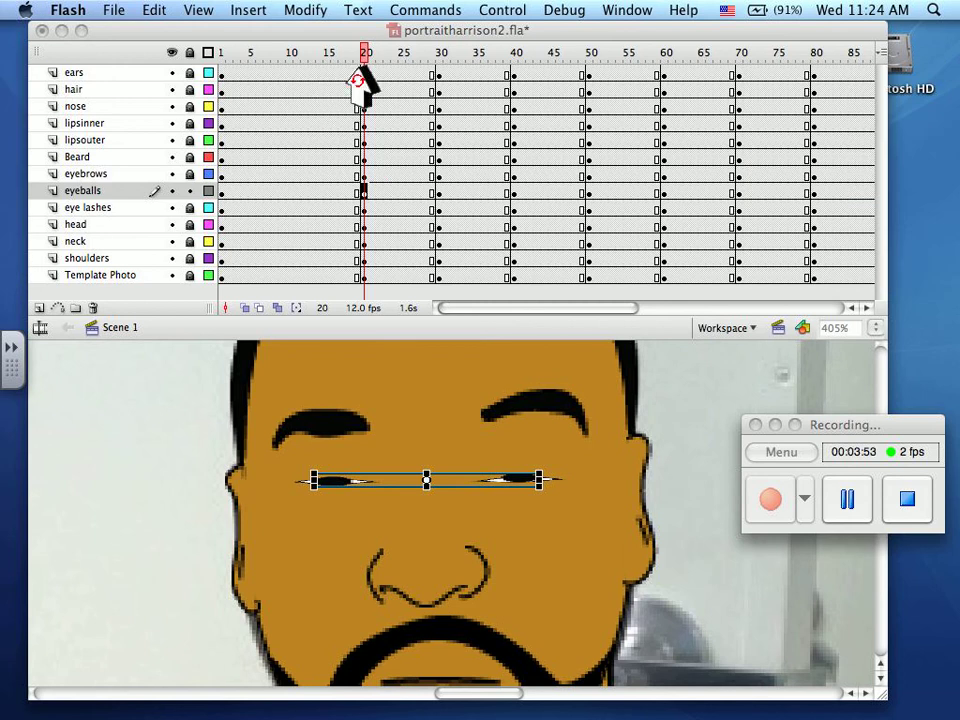
pyautogui.click(359, 63)
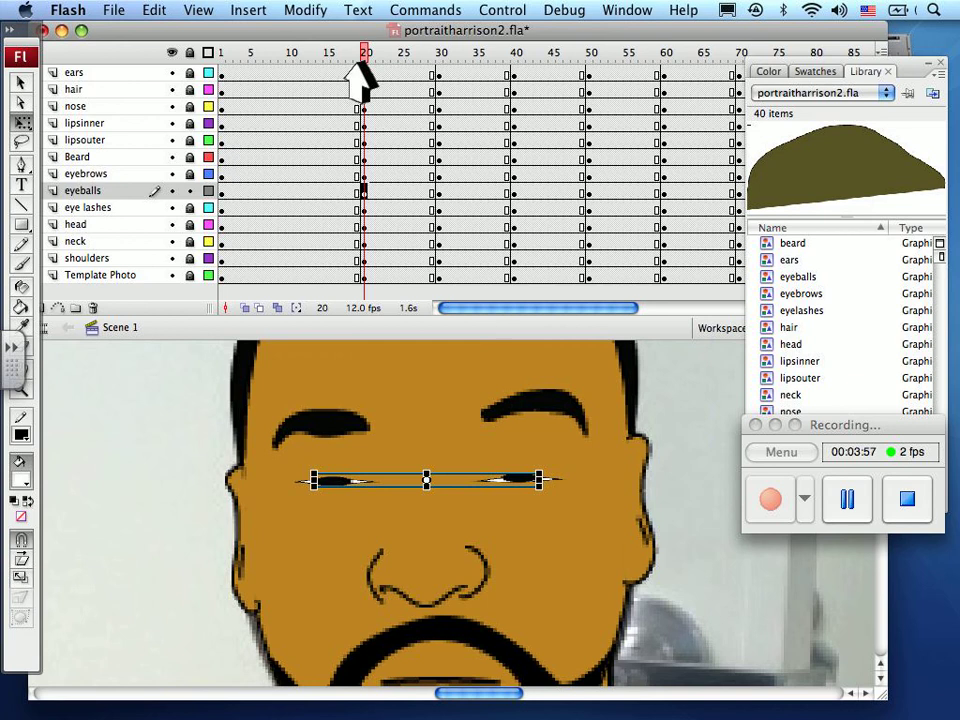
pyautogui.moveTo(359, 63)
pyautogui.mouseDown()
pyautogui.moveTo(304, 63)
pyautogui.moveTo(484, 63)
pyautogui.moveTo(379, 63)
pyautogui.mouseUp()
pyautogui.press(',')
pyautogui.press(',')
pyautogui.press(',')
pyautogui.press(',')
pyautogui.press(',')
pyautogui.press(',')
pyautogui.press(',')
pyautogui.press(',')
pyautogui.press('.')
pyautogui.press('.')
pyautogui.press('.')
pyautogui.press('.')
pyautogui.press('.')
pyautogui.press('.')
pyautogui.press('.')
pyautogui.press('.')
pyautogui.press('.')
pyautogui.press('.')
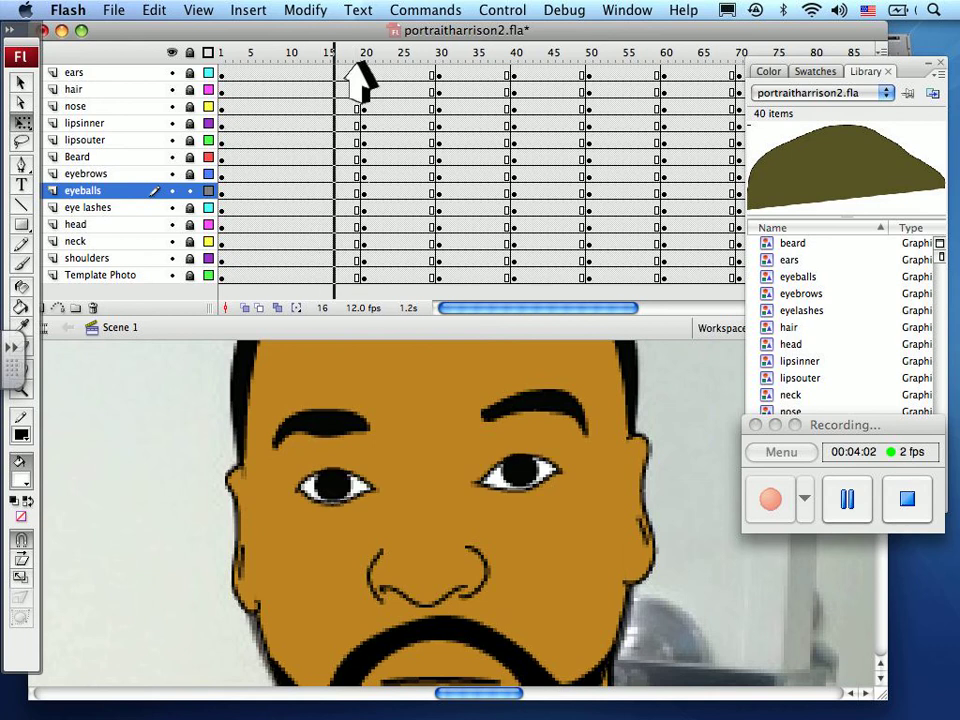
pyautogui.press('.')
pyautogui.press('.')
pyautogui.press('.')
pyautogui.press(',')
pyautogui.press(',')
pyautogui.press(',')
pyautogui.press(',')
pyautogui.press(',')
pyautogui.press(',')
pyautogui.press(',')
pyautogui.press(',')
pyautogui.press(',')
pyautogui.press(',')
pyautogui.press(',')
pyautogui.press(',')
pyautogui.press(',')
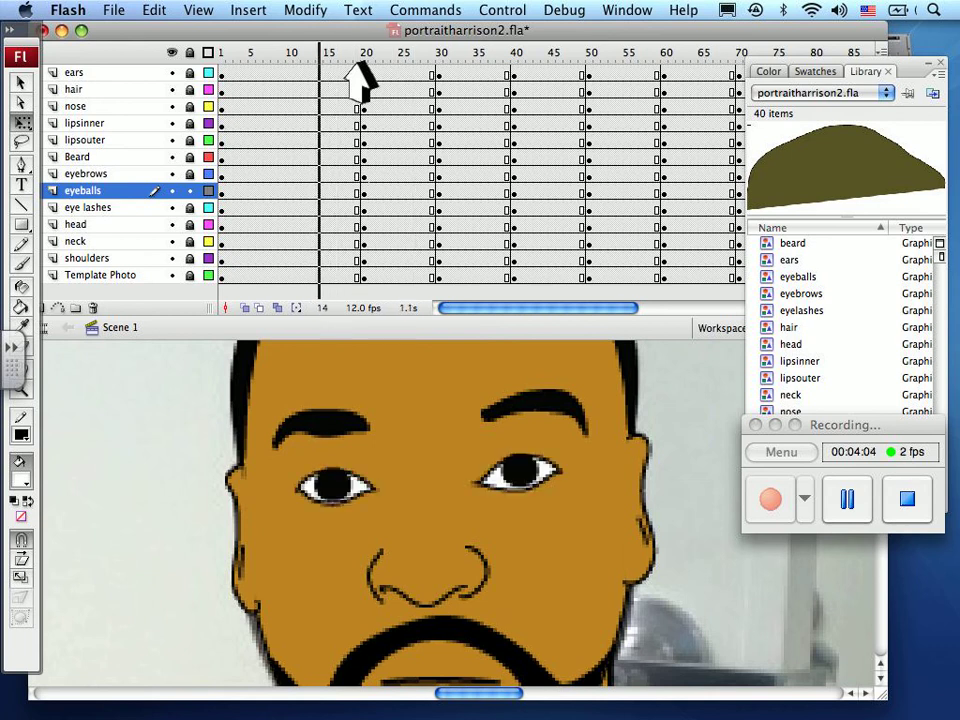
pyautogui.press('.')
pyautogui.press('.')
pyautogui.press('.')
pyautogui.press('.')
pyautogui.press('.')
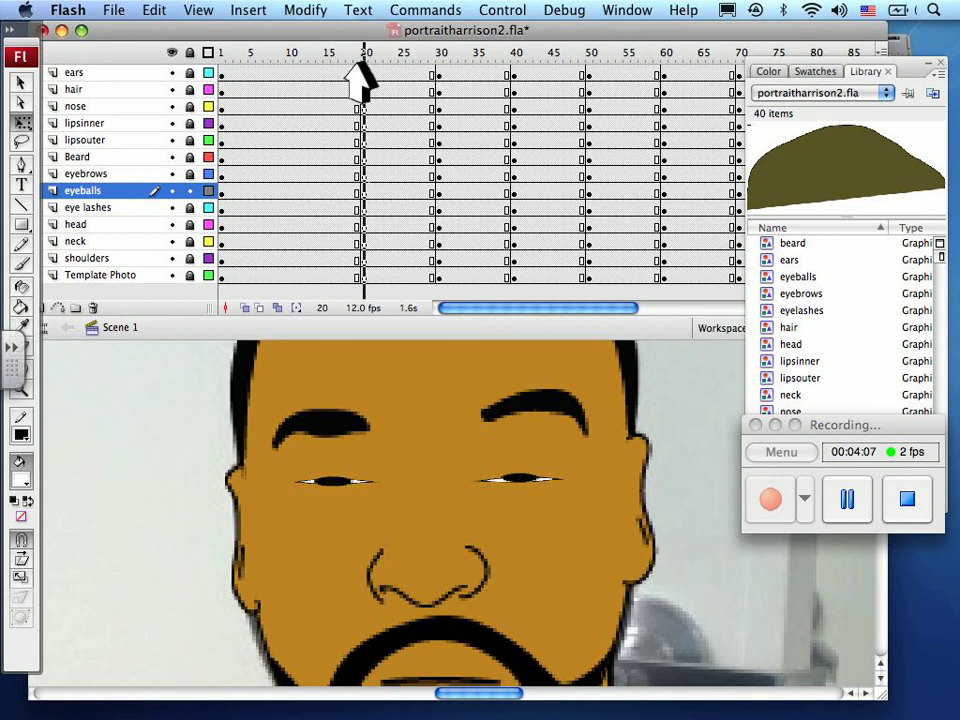
pyautogui.press(',')
pyautogui.press(',')
pyautogui.press(',')
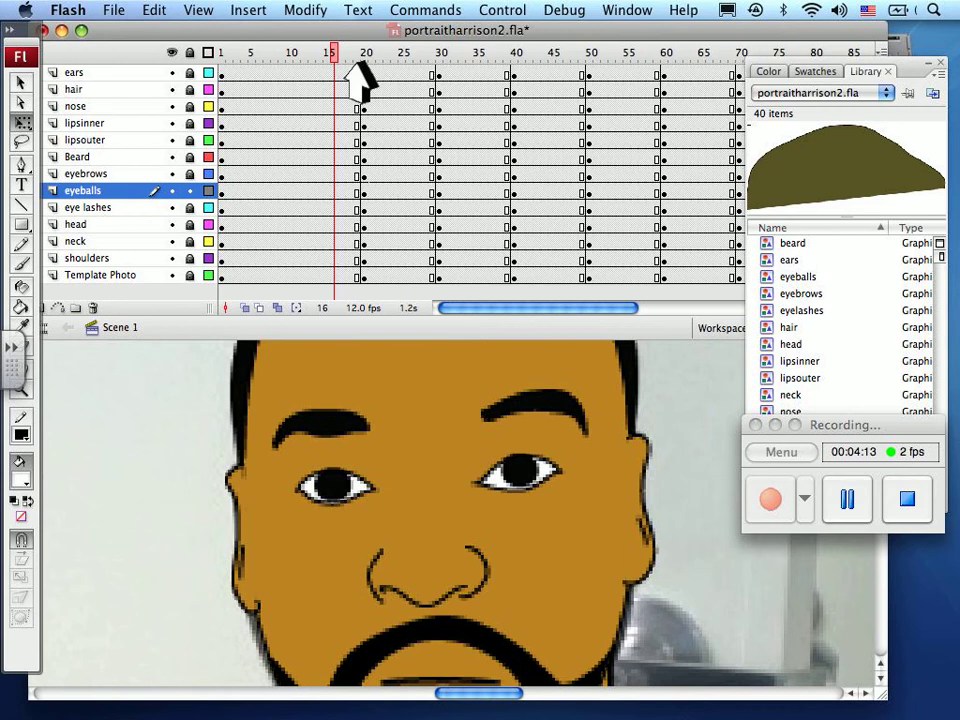
pyautogui.hscroll(10, 360, 85)
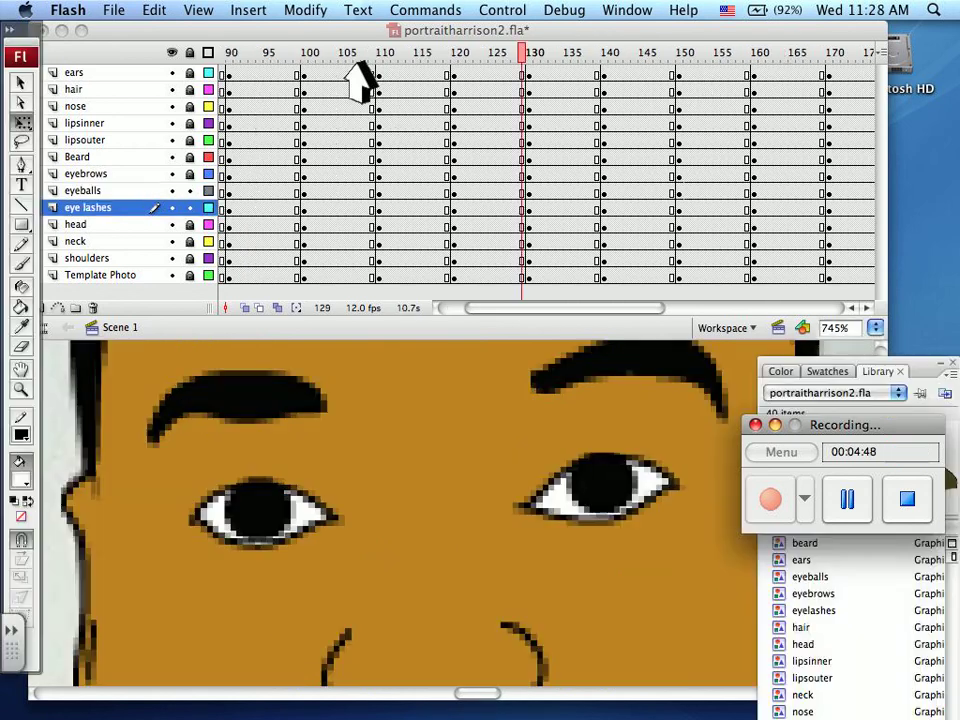
pyautogui.press('F4')
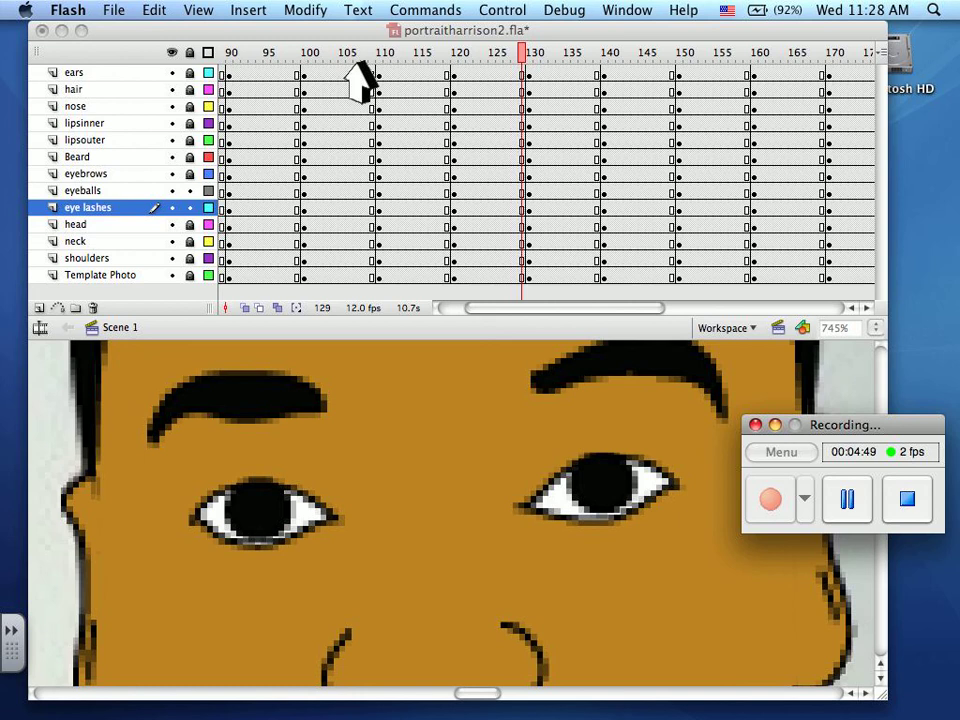
# Set the stage magnification to 100% and return the playhead to frame 1
pyautogui.click(358, 64)
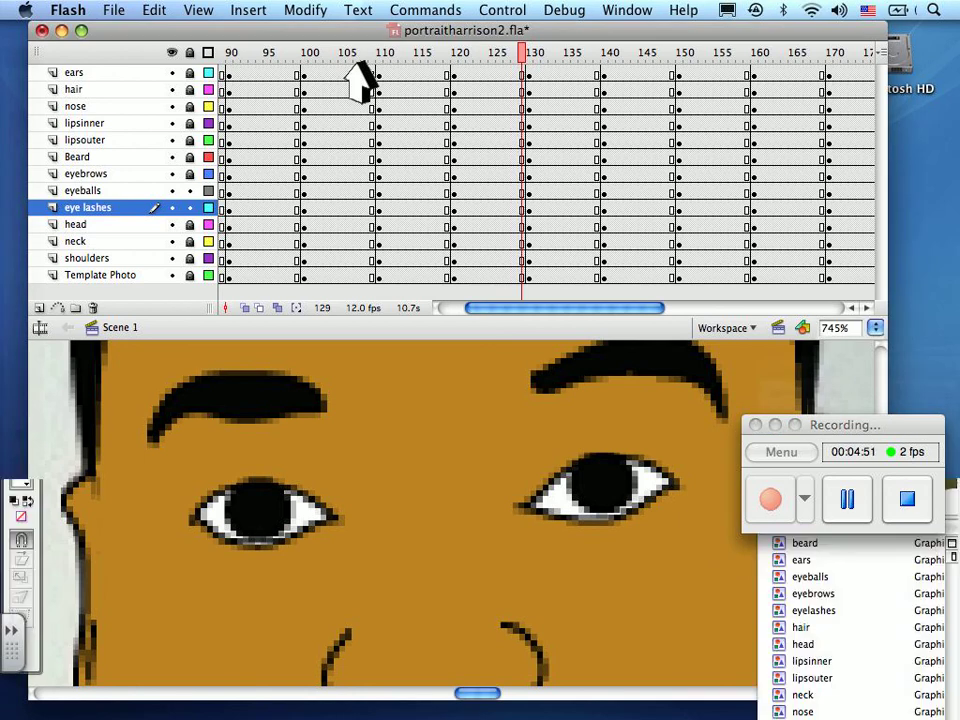
pyautogui.click(875, 327)
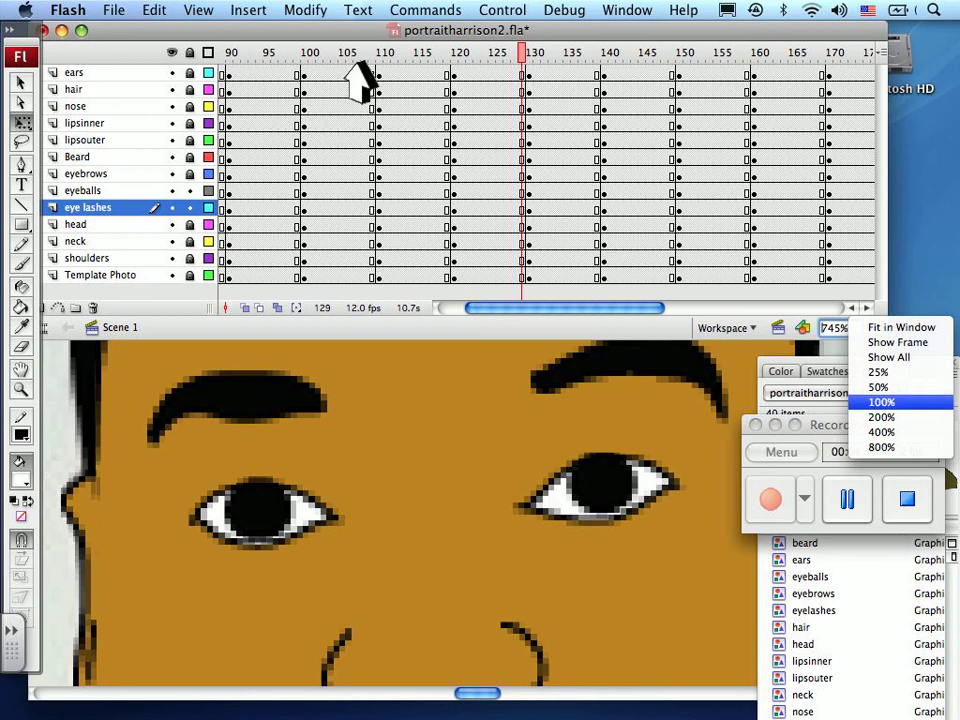
pyautogui.click(880, 402)
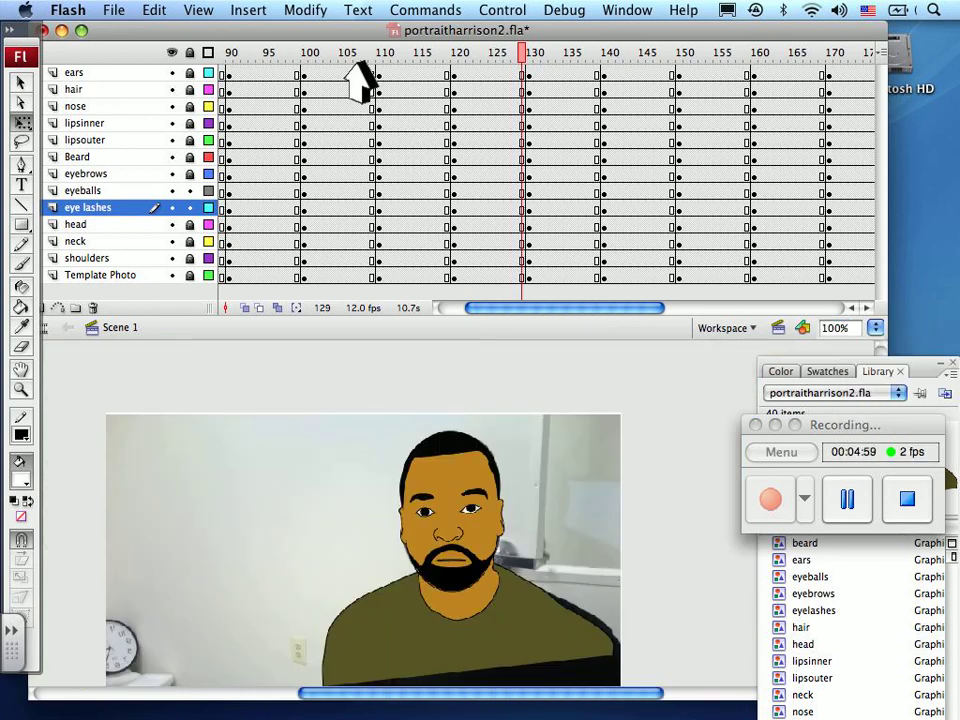
pyautogui.moveTo(522, 52); pyautogui.dragTo(349, 52)
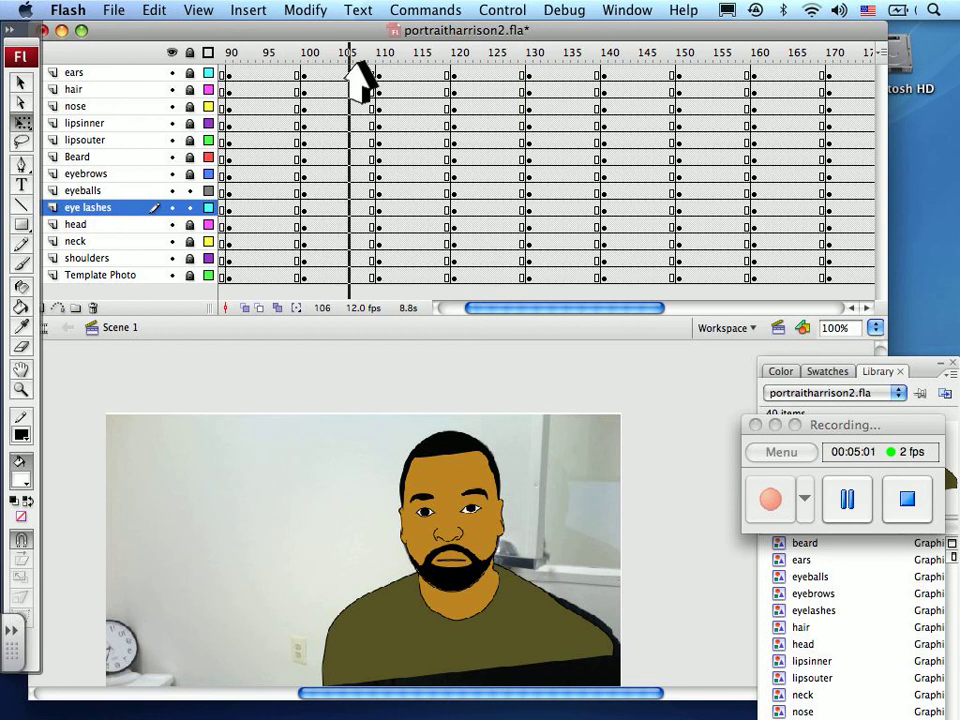
pyautogui.press(',')
pyautogui.press(',')
pyautogui.press(',')
pyautogui.press(',')
pyautogui.press(',')
pyautogui.press(',')
pyautogui.press(',')
pyautogui.press(',')
pyautogui.press(',')
pyautogui.press(',')
pyautogui.press(',')
pyautogui.press(',')
pyautogui.press(',')
pyautogui.press(',')
pyautogui.press(',')
pyautogui.press(',')
pyautogui.press(',')
pyautogui.press(',')
pyautogui.press(',')
pyautogui.press(',')
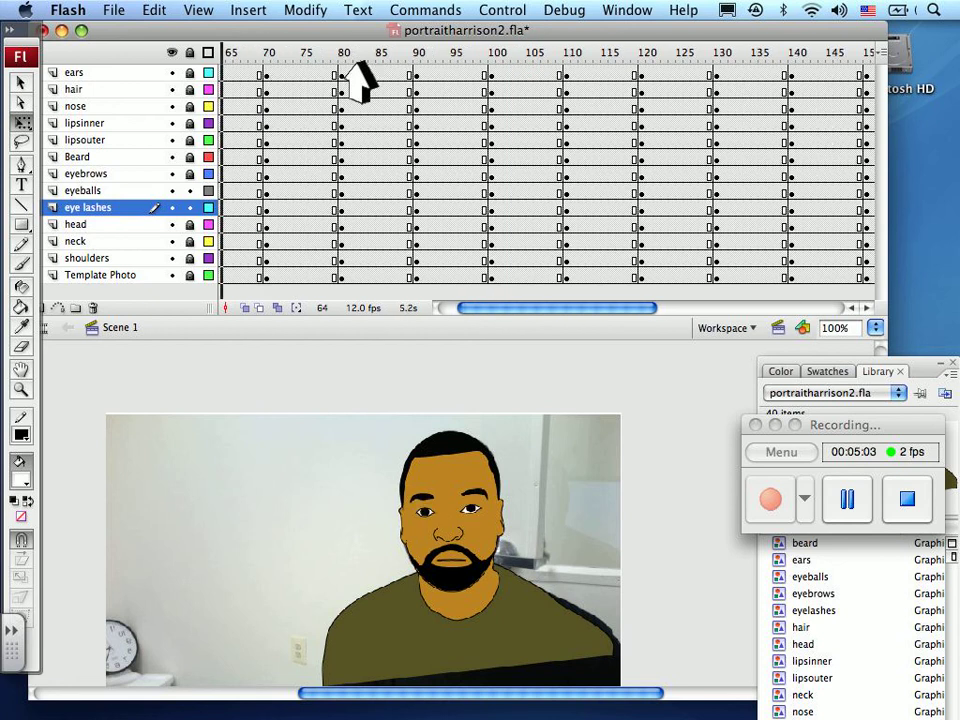
pyautogui.press(',')
pyautogui.press(',')
pyautogui.press(',')
pyautogui.press(',')
pyautogui.press(',')
pyautogui.press(',')
pyautogui.press(',')
pyautogui.press(',')
pyautogui.press(',')
pyautogui.press(',')
pyautogui.press(',')
pyautogui.press(',')
pyautogui.press(',')
pyautogui.press(',')
pyautogui.press(',')
pyautogui.press(',')
pyautogui.press(',')
pyautogui.press(',')
pyautogui.press(',')
pyautogui.press(',')
pyautogui.press(',')
pyautogui.press(',')
pyautogui.press(',')
pyautogui.press(',')
pyautogui.press(',')
pyautogui.press(',')
pyautogui.press(',')
pyautogui.press(',')
pyautogui.press(',')
pyautogui.press(',')
pyautogui.press(',')
pyautogui.press(',')
pyautogui.press(',')
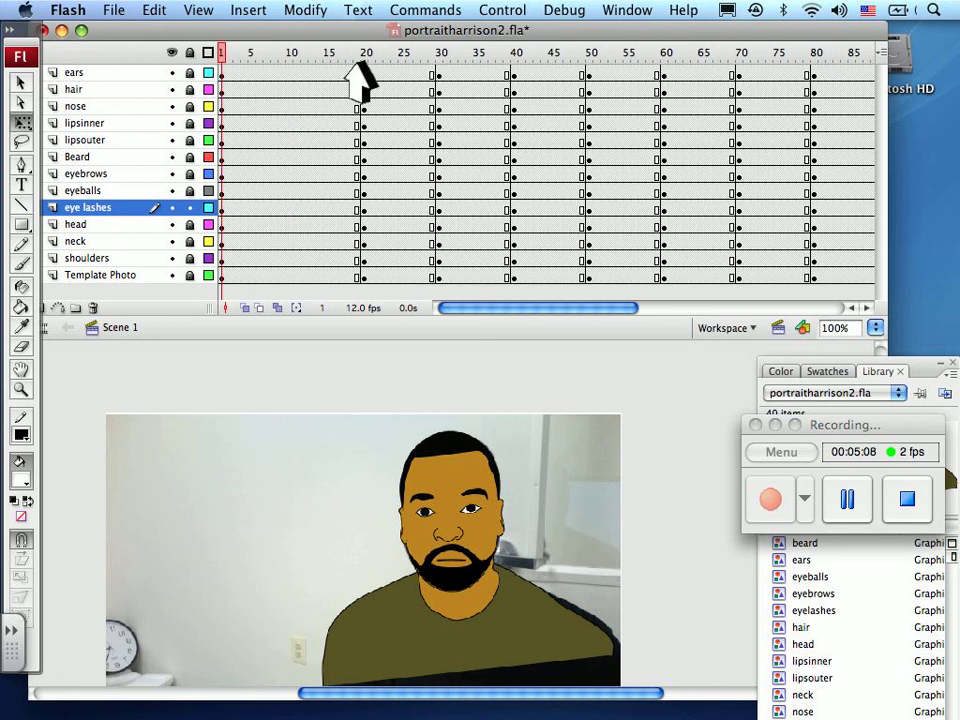
# Lock the eyeballs and eye lashes layers and play the animation from frame 1 to check the blinks
pyautogui.press('super+z')
pyautogui.click(501, 10)
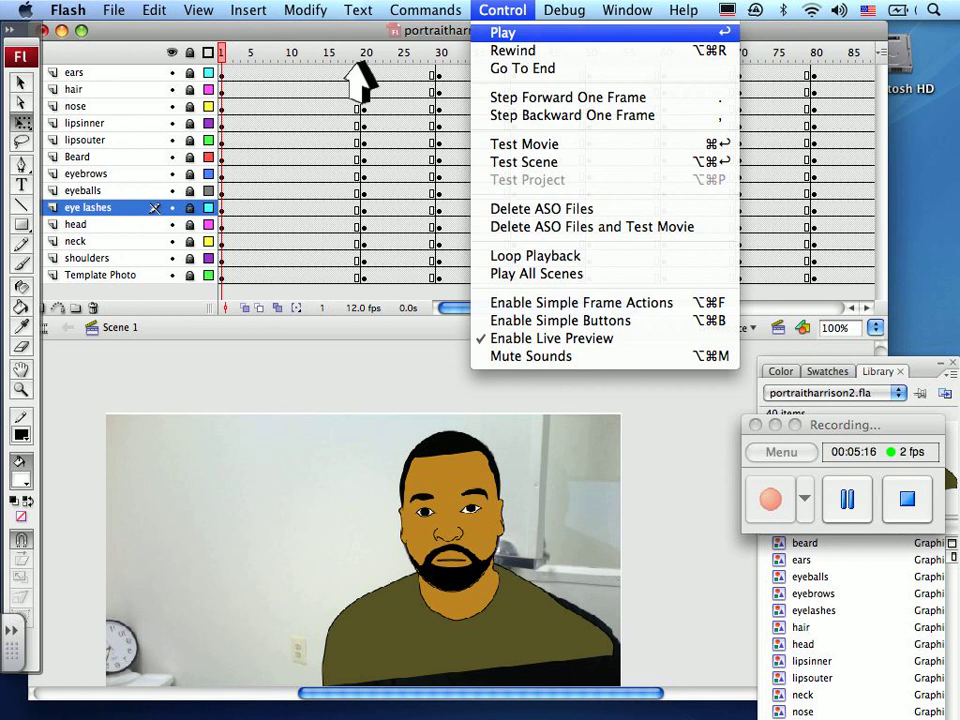
pyautogui.press('Return')
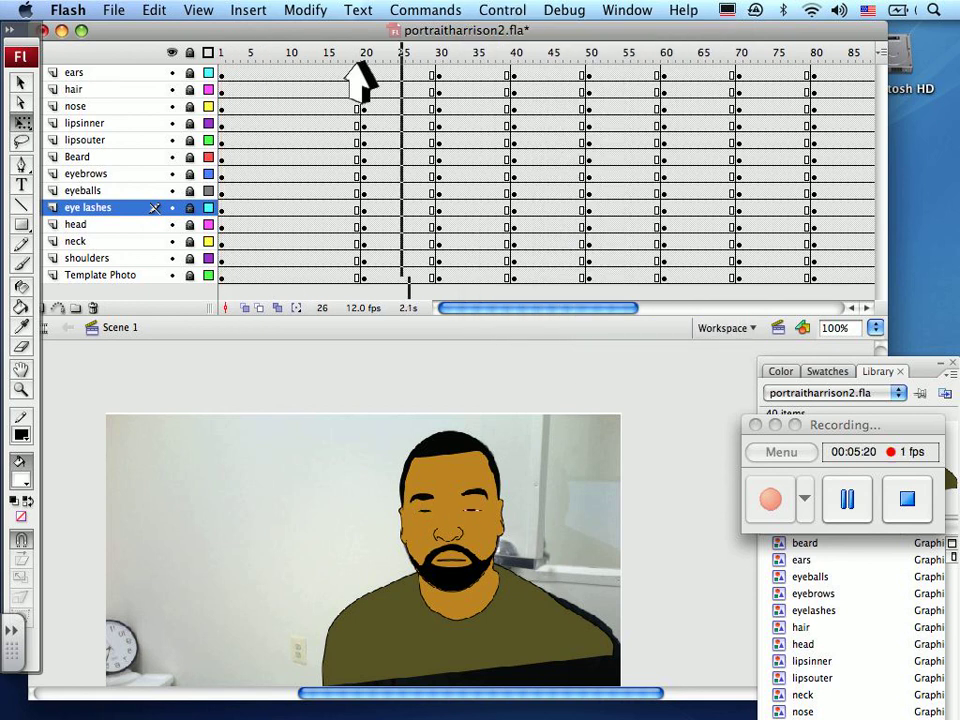
pyautogui.click(501, 10)
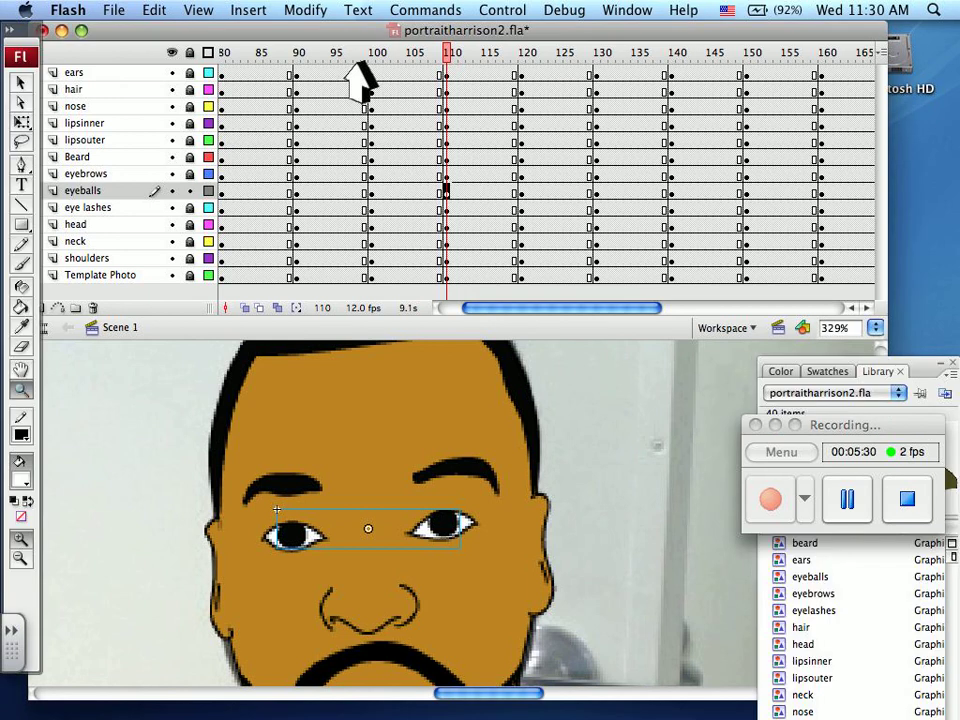
# Activate Free Transform on the eyeballs on frame 110 and hide the panels around the stage
pyautogui.press('q')
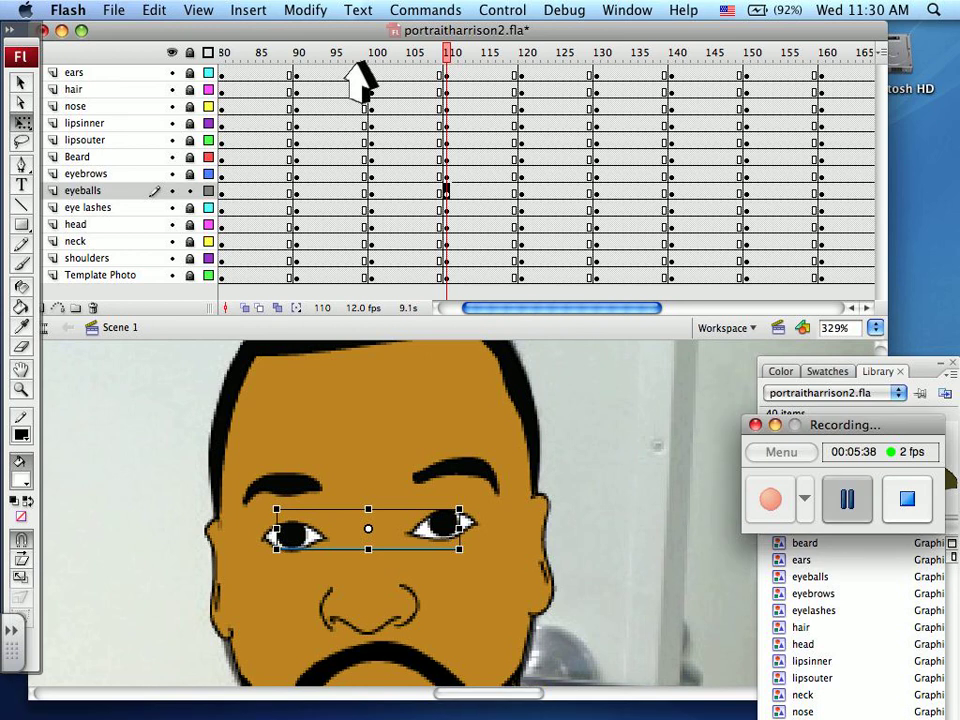
pyautogui.press('F4')
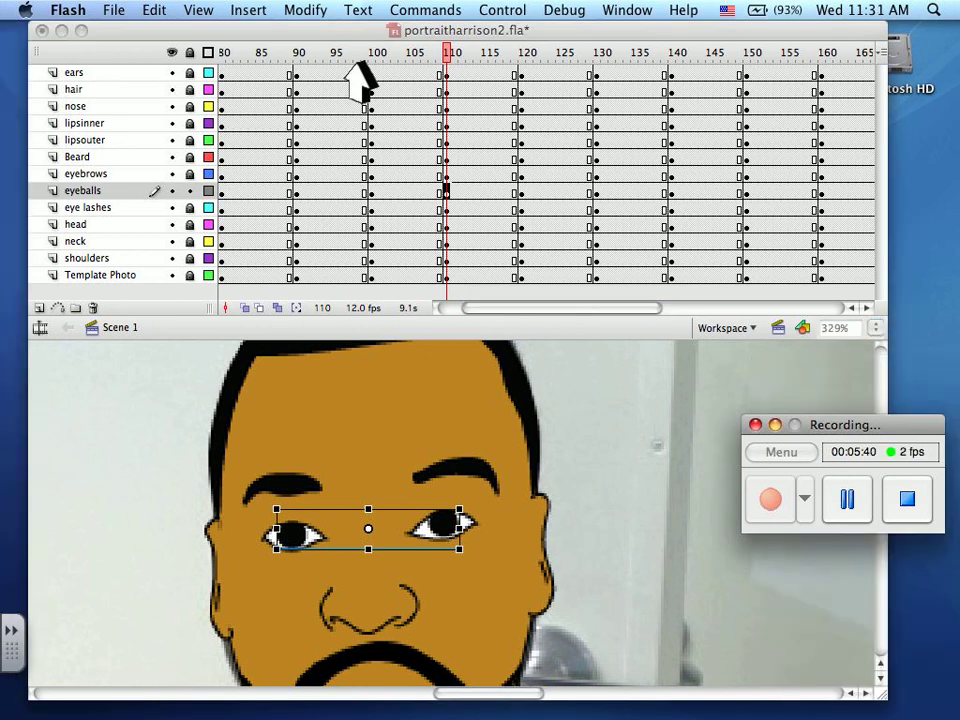
pyautogui.click(360, 63)
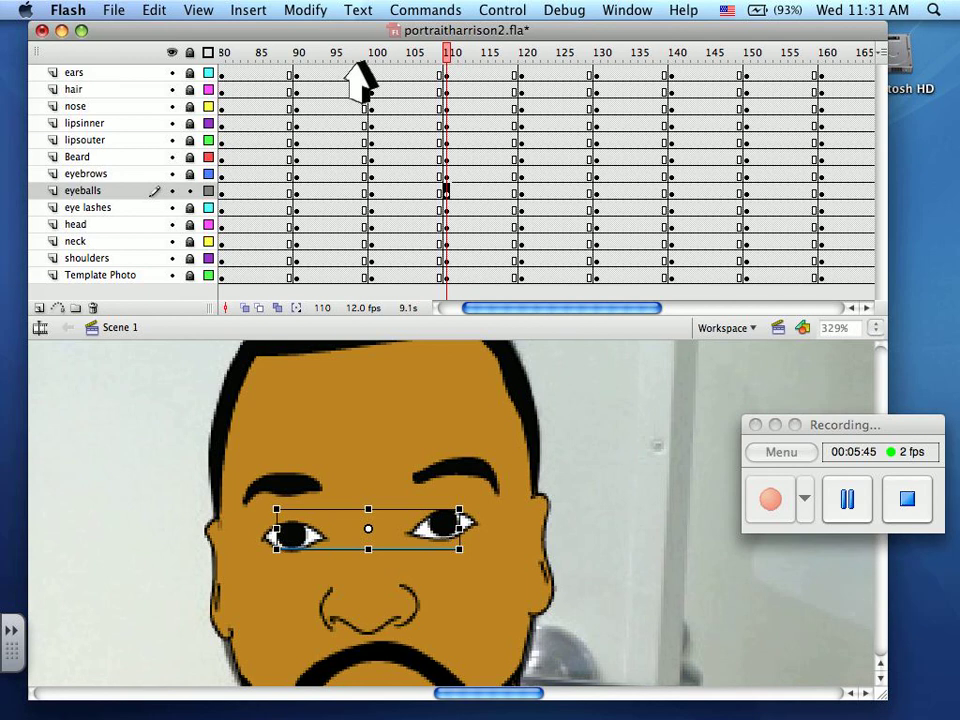